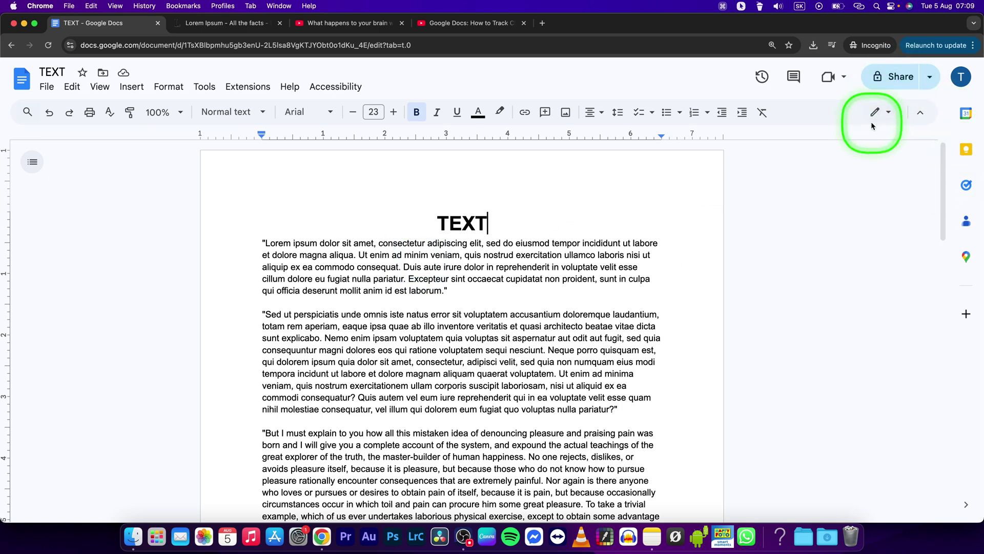
Send an Editor invite to the suggested coworker, then set the editing mode to Suggesting.
left_click(901, 75)
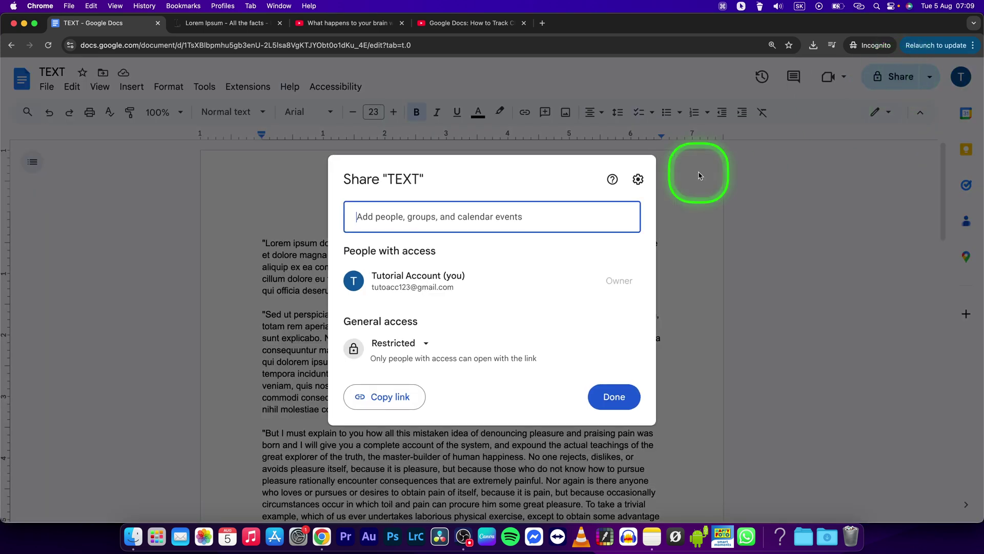
left_click(440, 213)
left_click(446, 249)
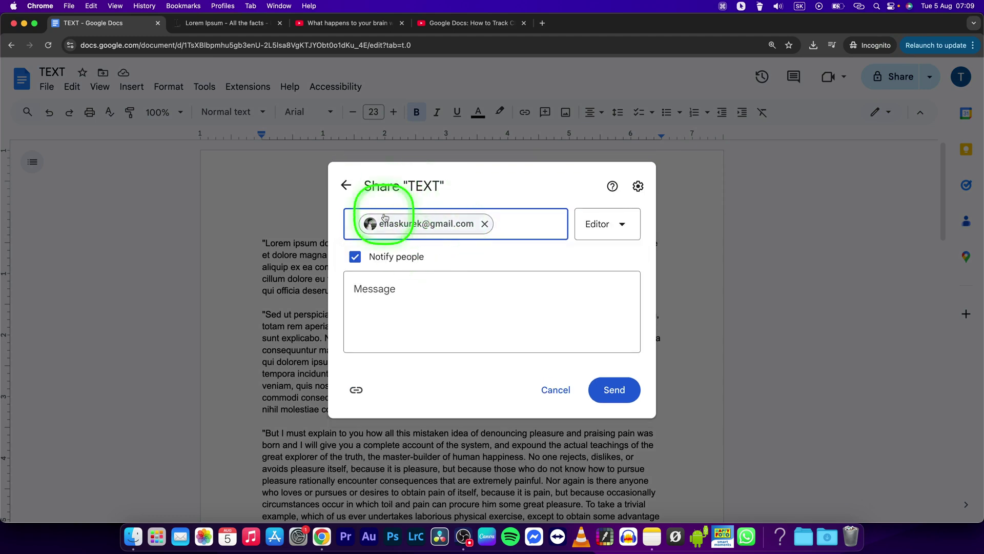
left_click(613, 390)
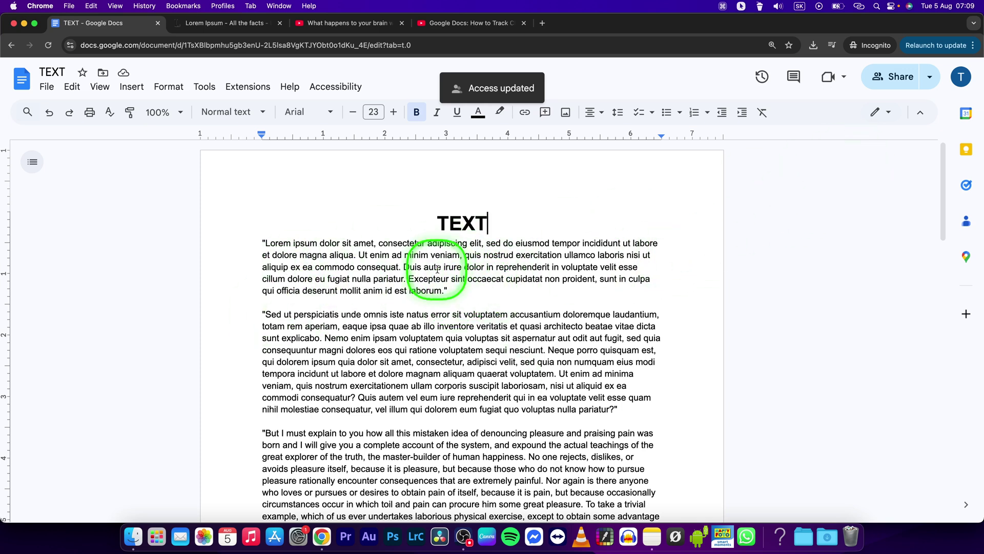
left_click(882, 114)
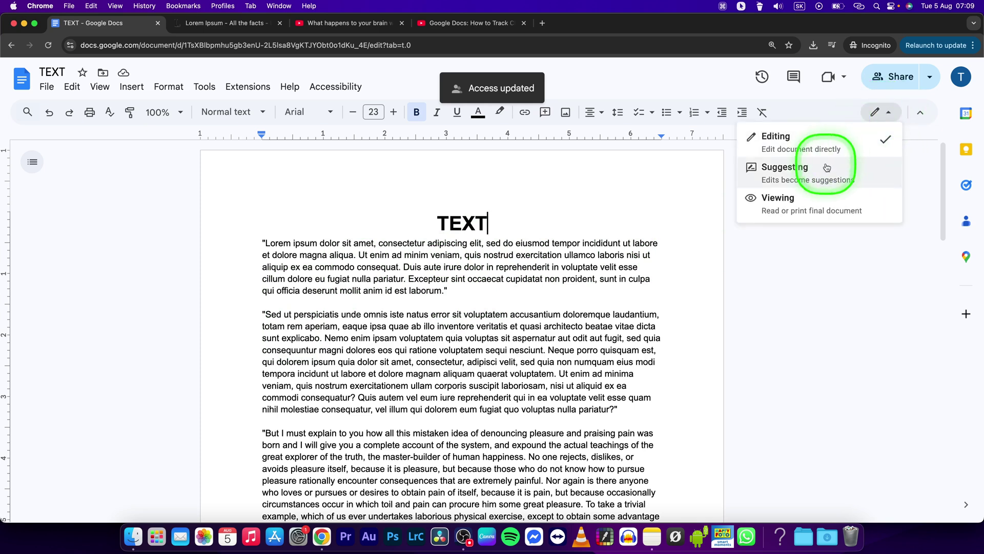
left_click(885, 167)
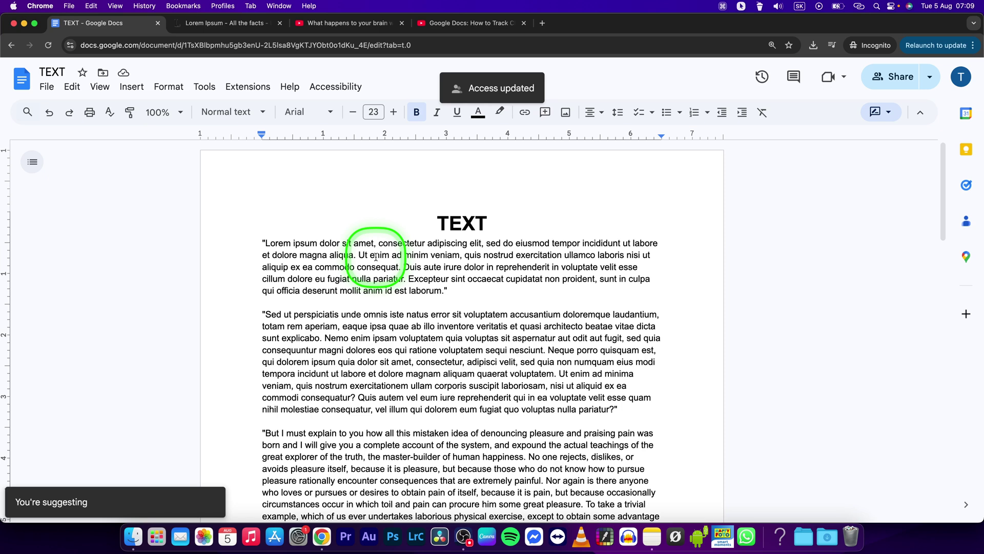
Suggest 'name one three' at the end of paragraph one and reply 'change this please'.
left_click(469, 291)
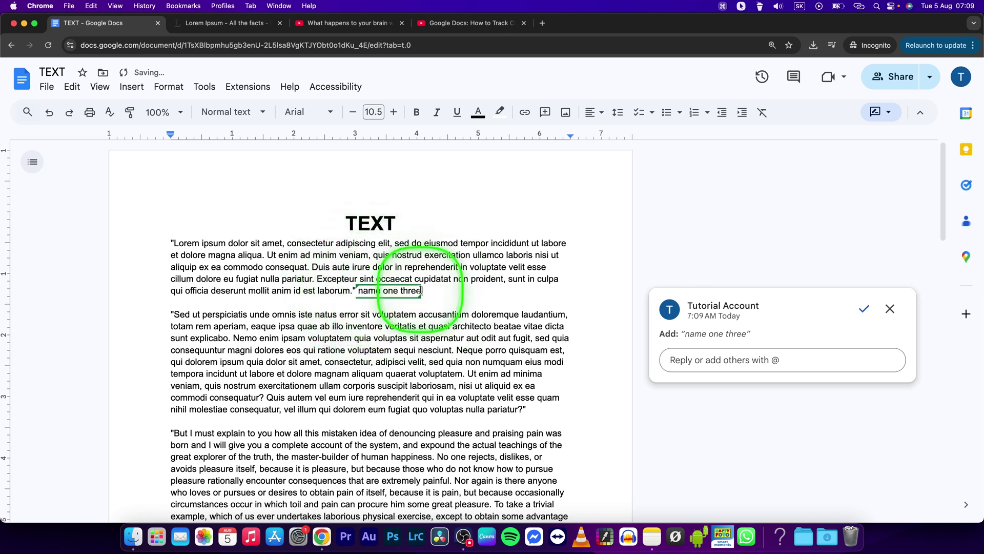
left_click(704, 359)
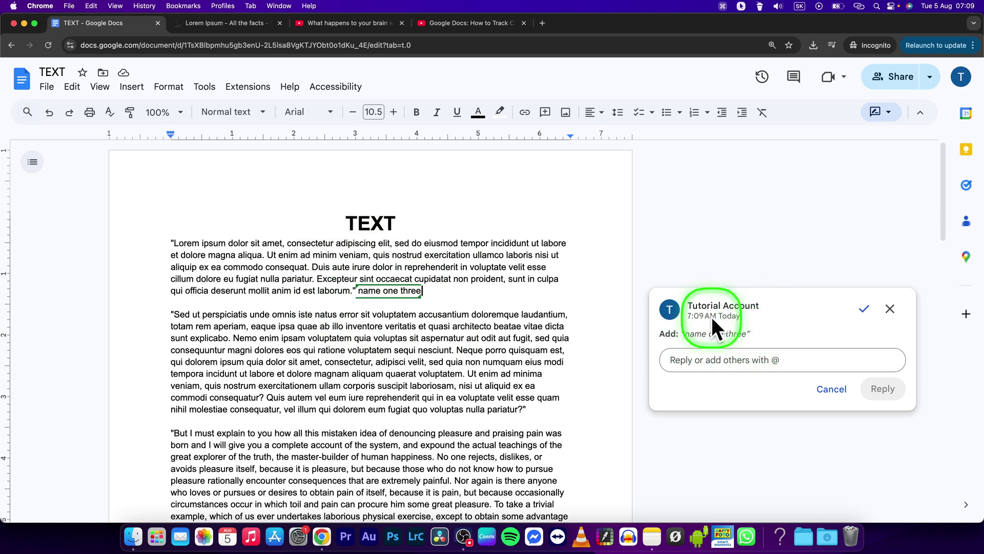
type("change this please")
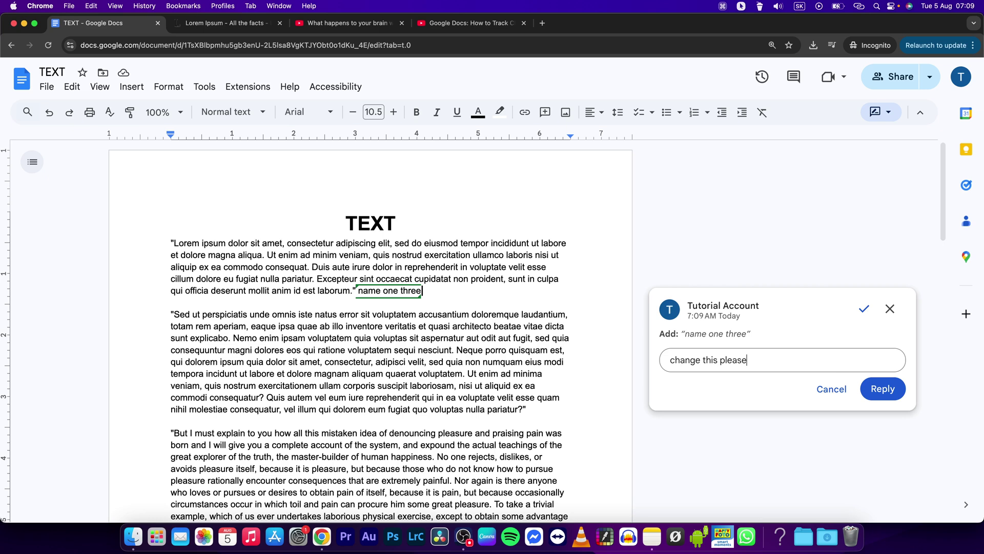
left_click(879, 388)
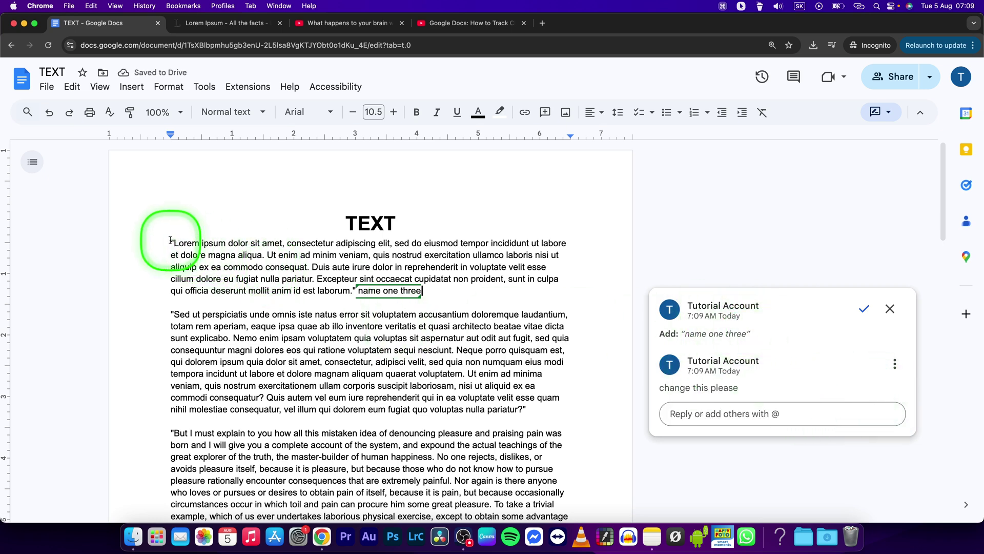
Suggest deleting 'Lorem ipsum dolor sit amet, consectetur adipiscing elit' from the first paragraph.
left_click_drag(171, 243, 390, 244)
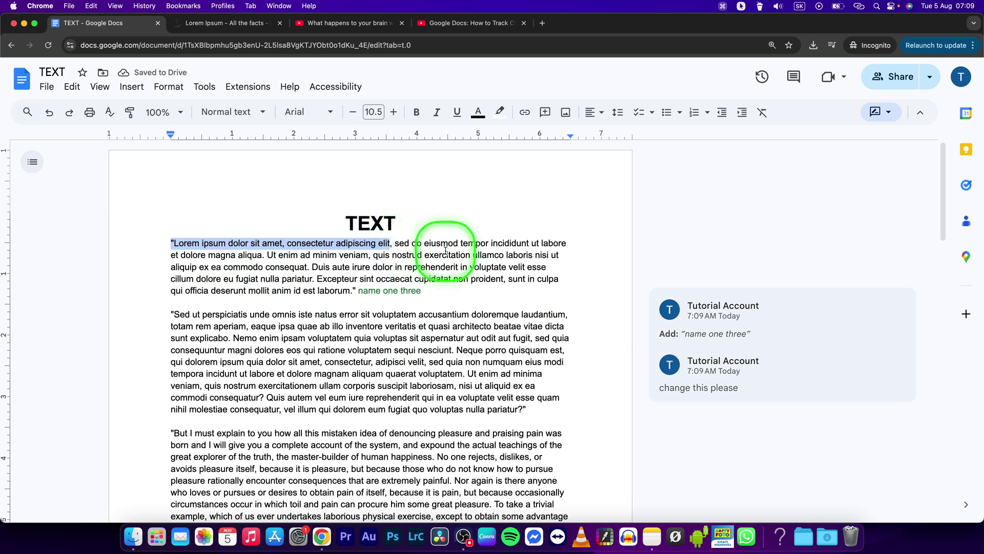
key("BackSpace")
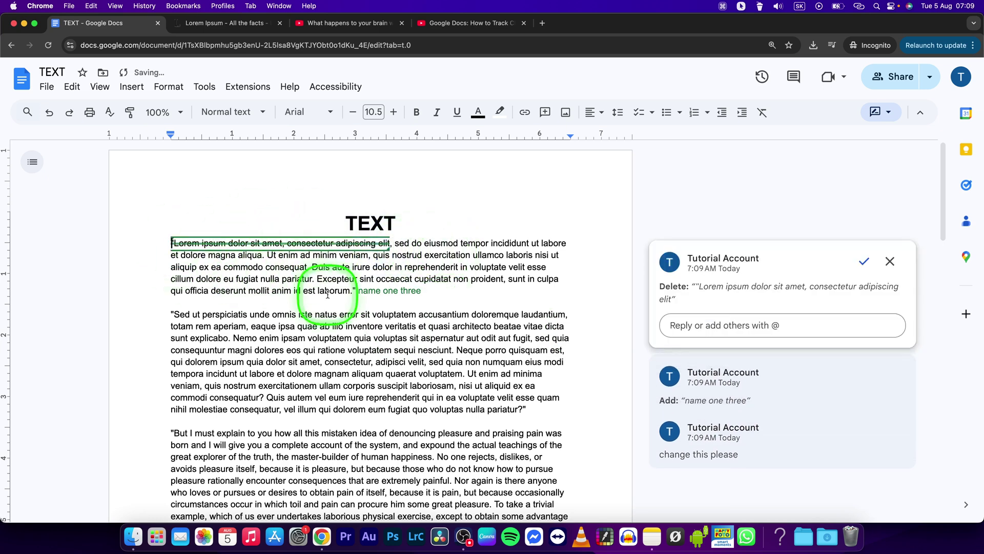
left_click(318, 291)
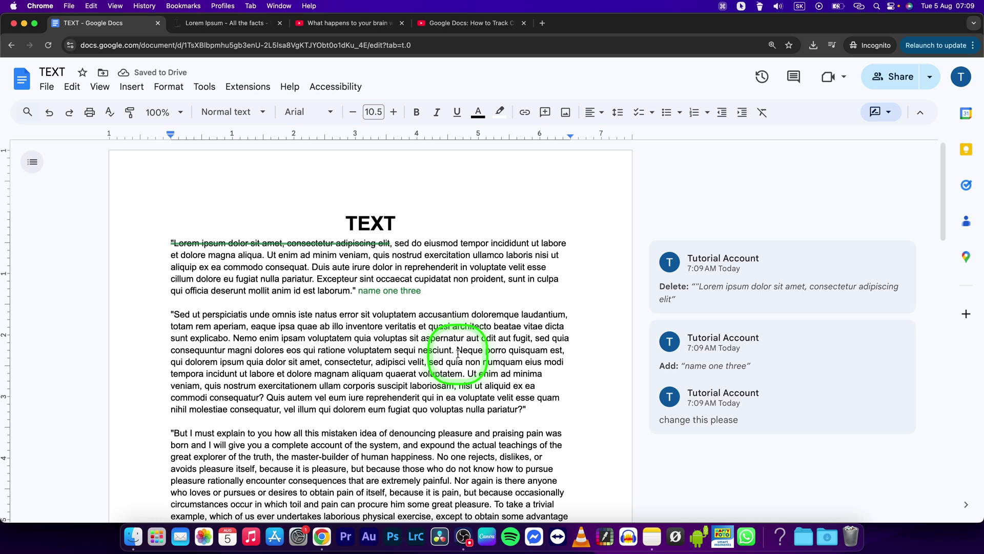